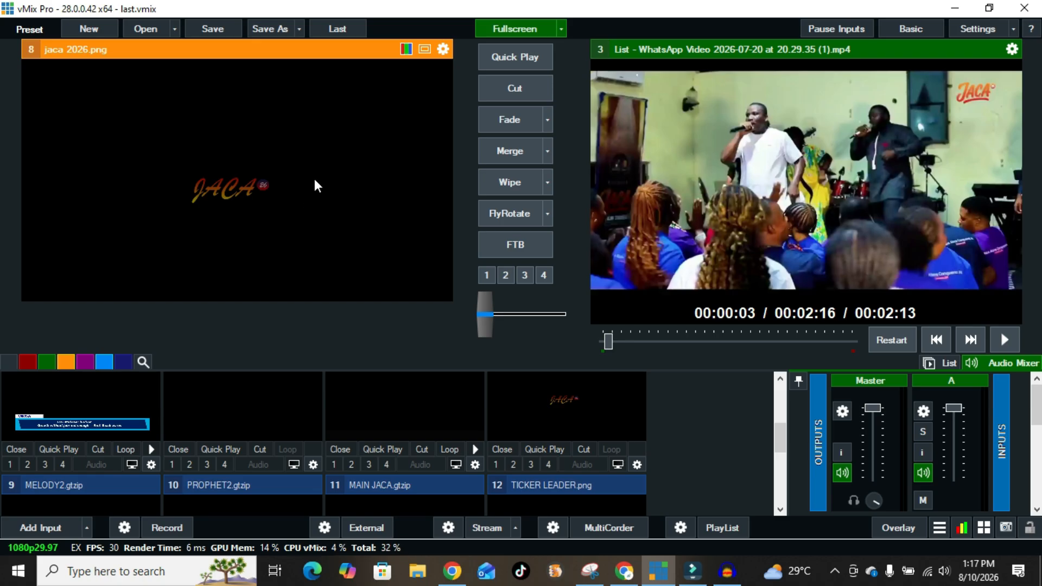
Run TICKER LEADER.png as Overlay 1 and the Ticker 3-Clear ticker as Overlay 2.
left_click(496, 464)
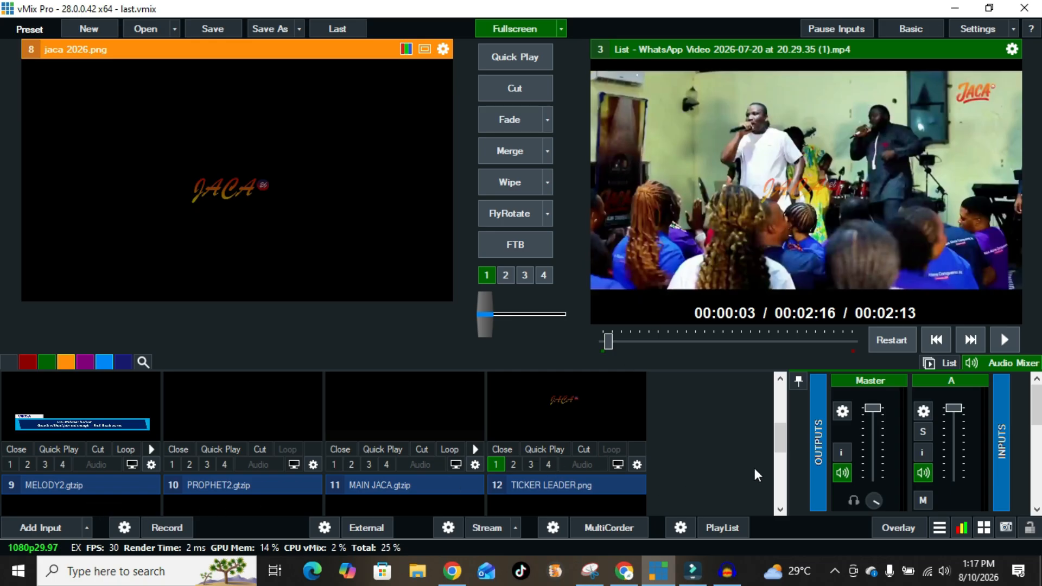
left_click_drag(781, 449, 781, 473)
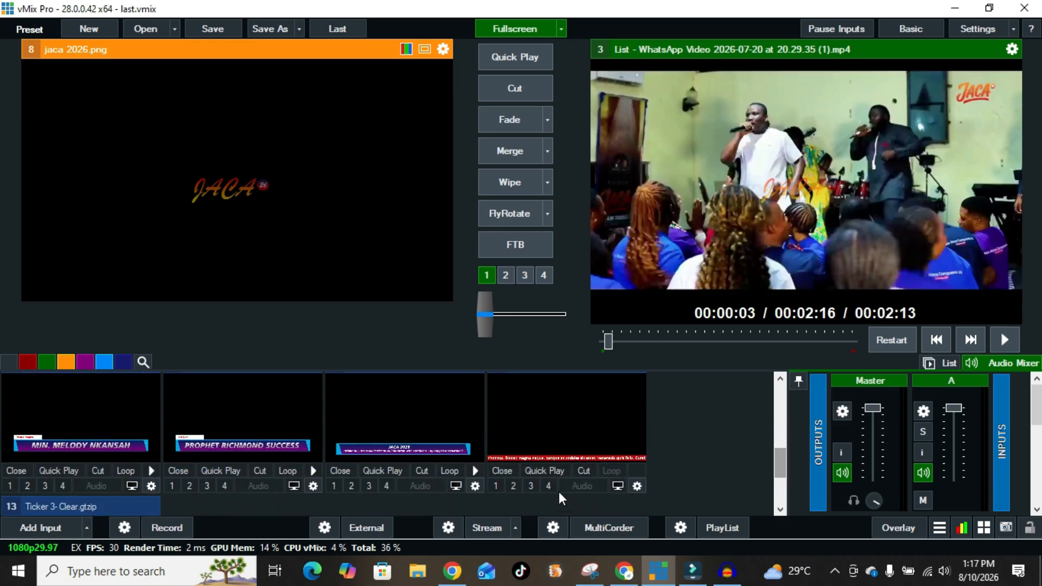
left_click(520, 484)
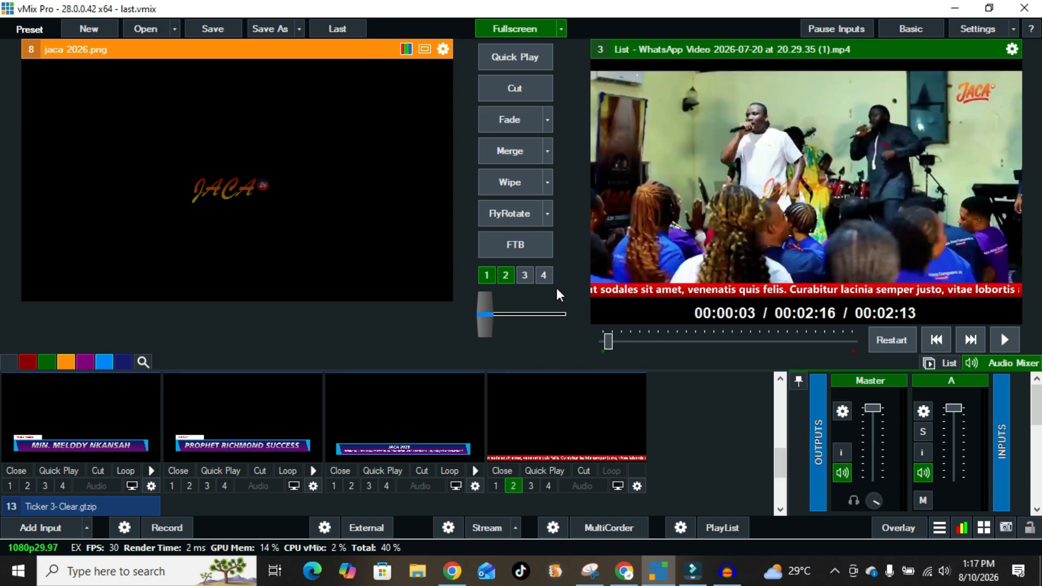
scroll(326, 434, "up", 2)
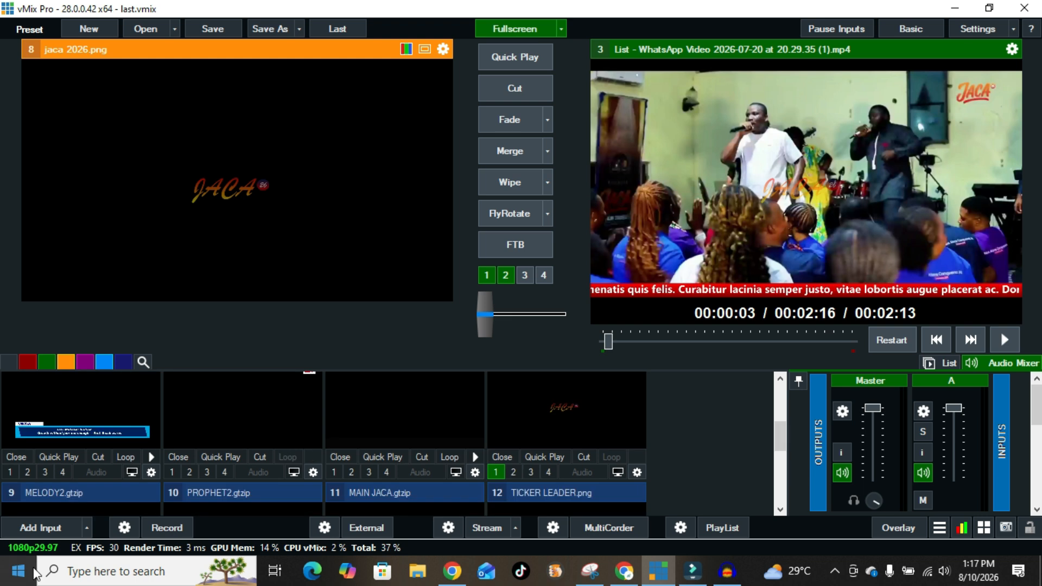
Run the MELODY2.gtzip NEWS IN lower third as Overlay 3 and the PROPHET2.gtzip roofing logo as Overlay 4.
left_click(45, 473)
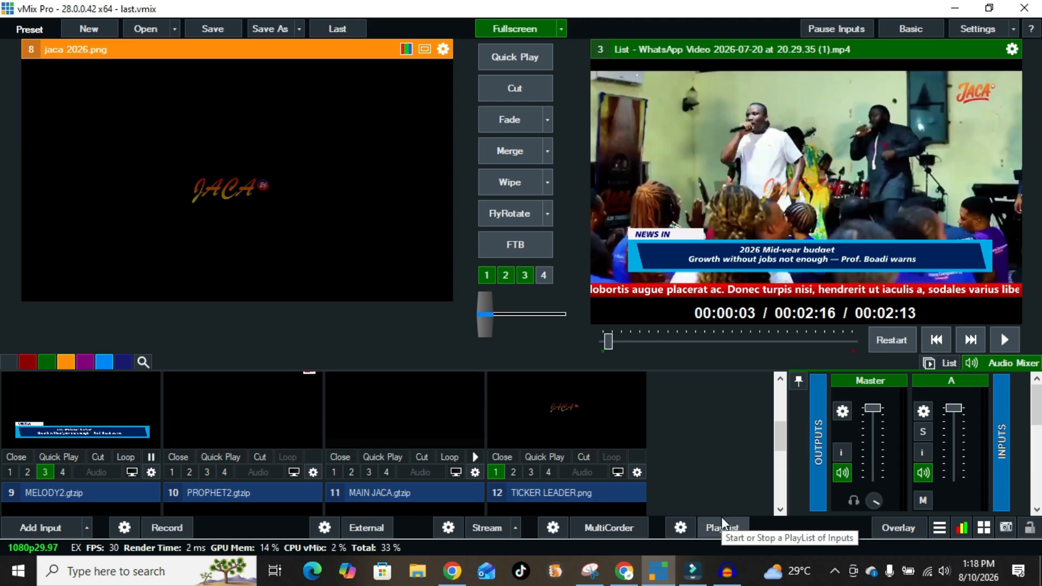
mouse_move(781, 436)
left_mouse_down()
mouse_move(779, 392)
mouse_move(782, 434)
left_mouse_up()
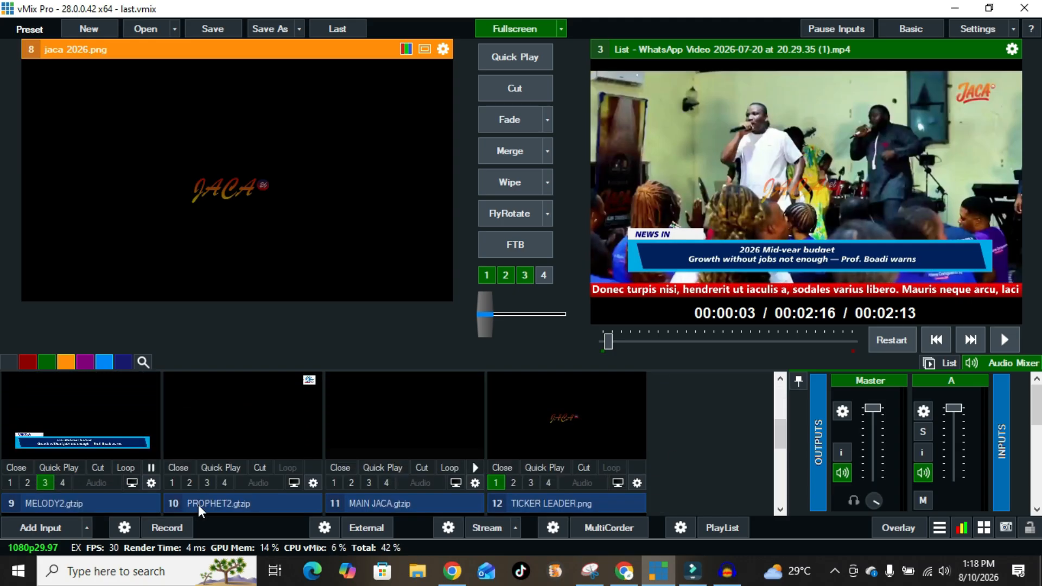
left_click(223, 483)
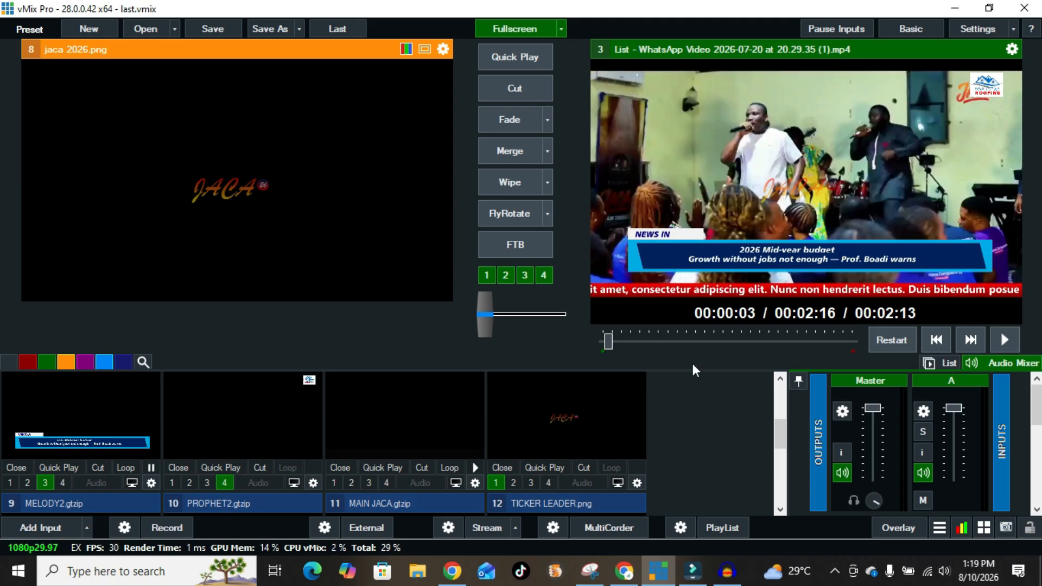
Create a transparent Colour input and bring input 14 into view in the list.
left_click(39, 527)
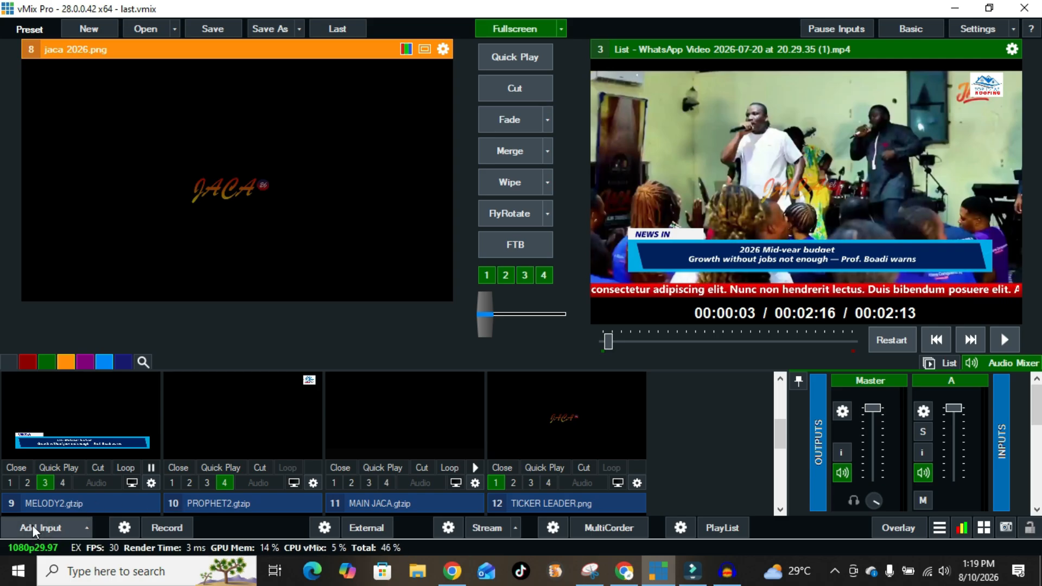
left_click(150, 315)
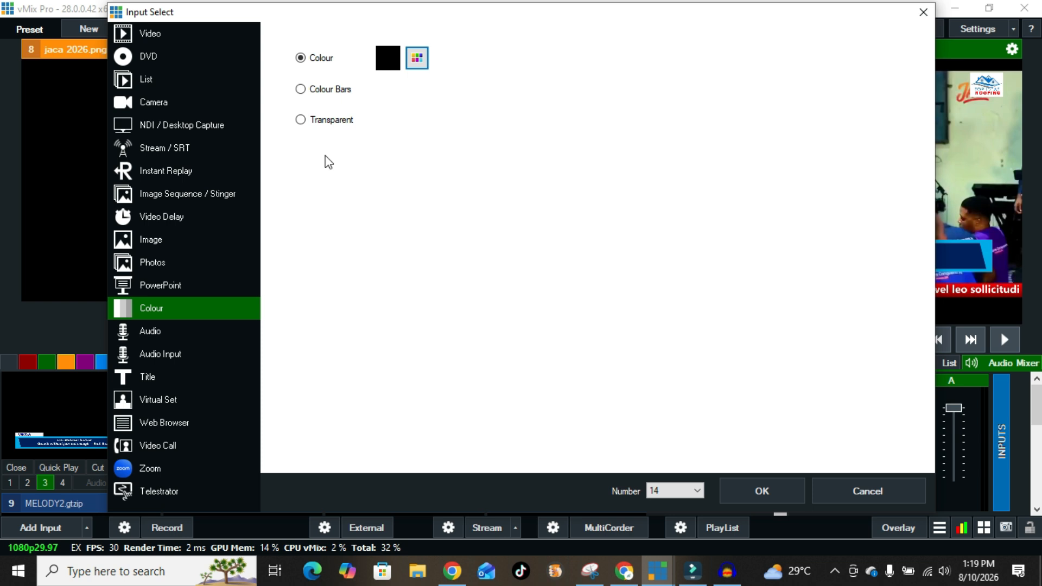
left_click(301, 120)
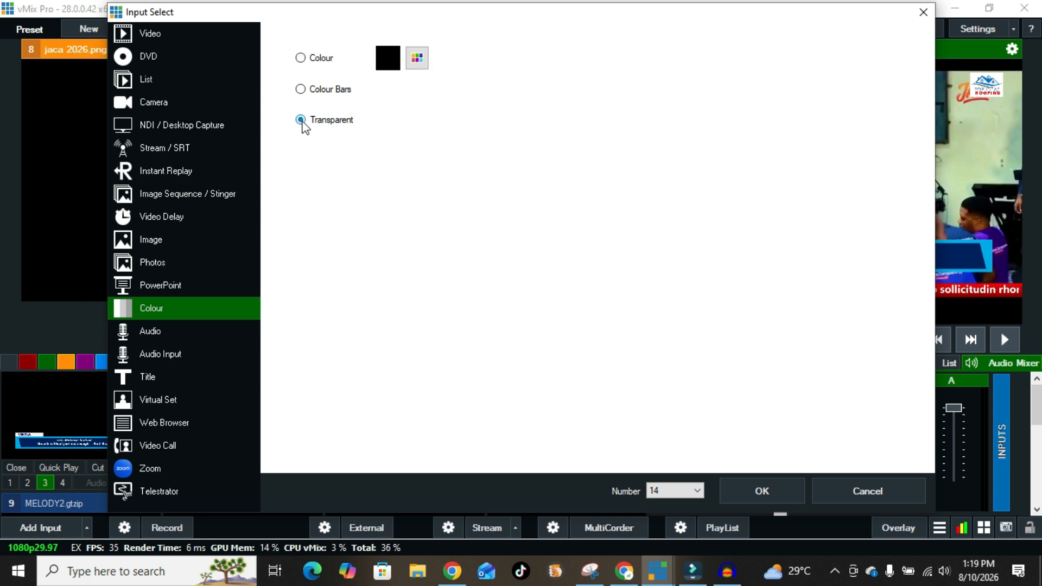
left_click(784, 498)
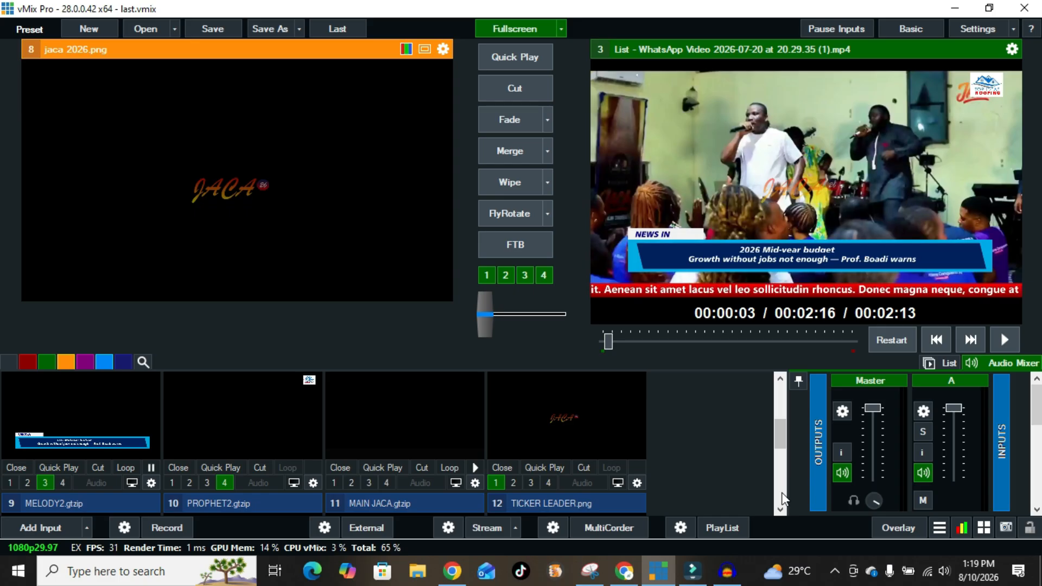
scroll(781, 499, "down", 2)
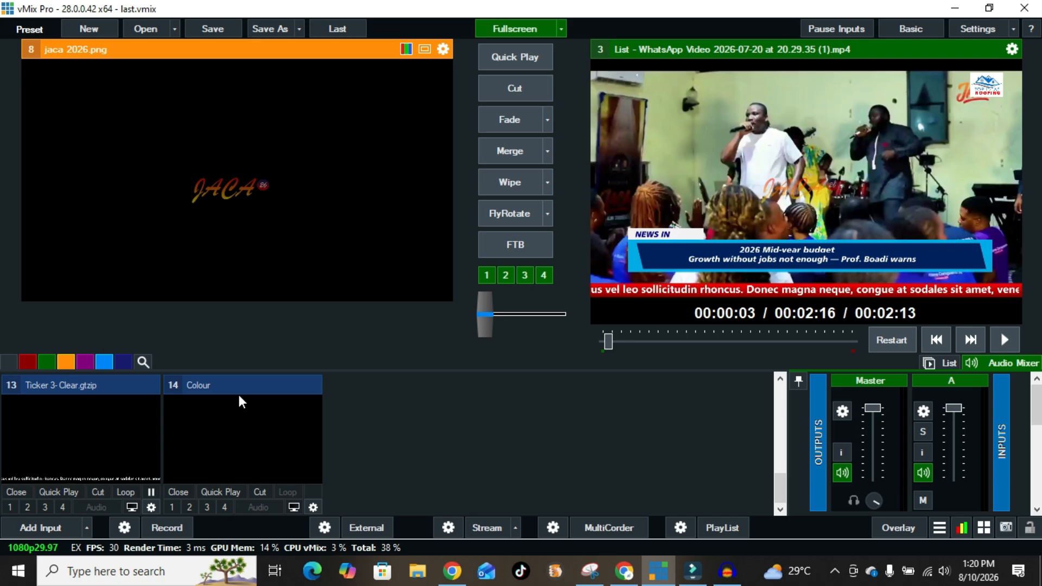
Change input 14's name in its settings from Colour to 'Overlays'.
left_click(290, 455)
right_click(290, 454)
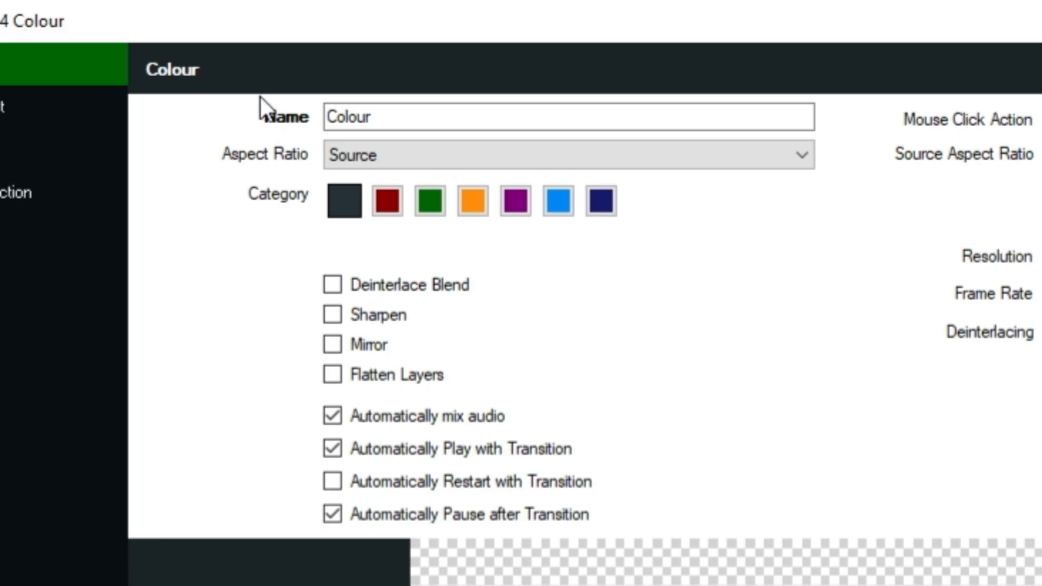
double_click(386, 114)
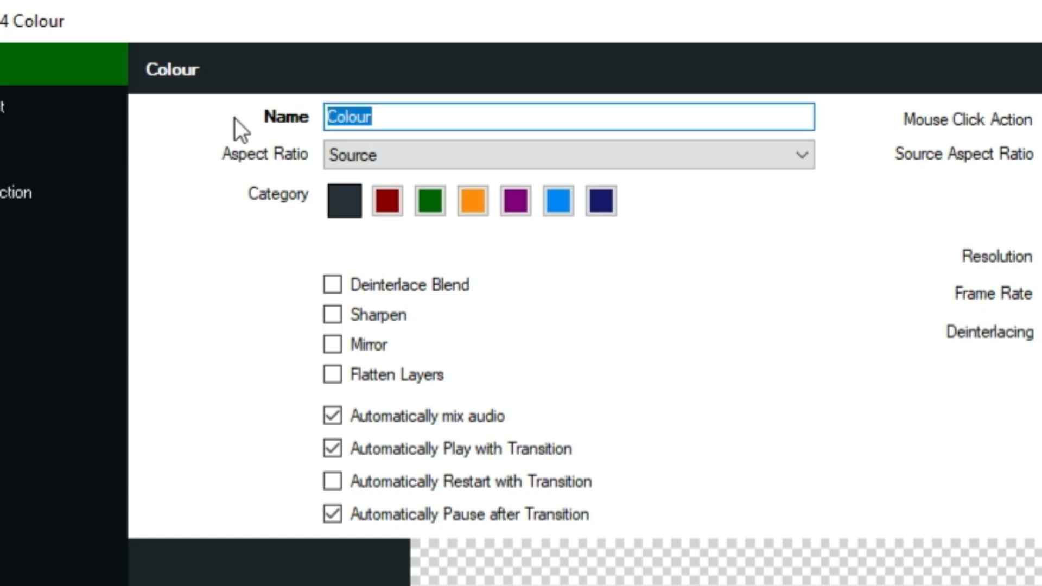
key("BackSpace")
type("Overlays")
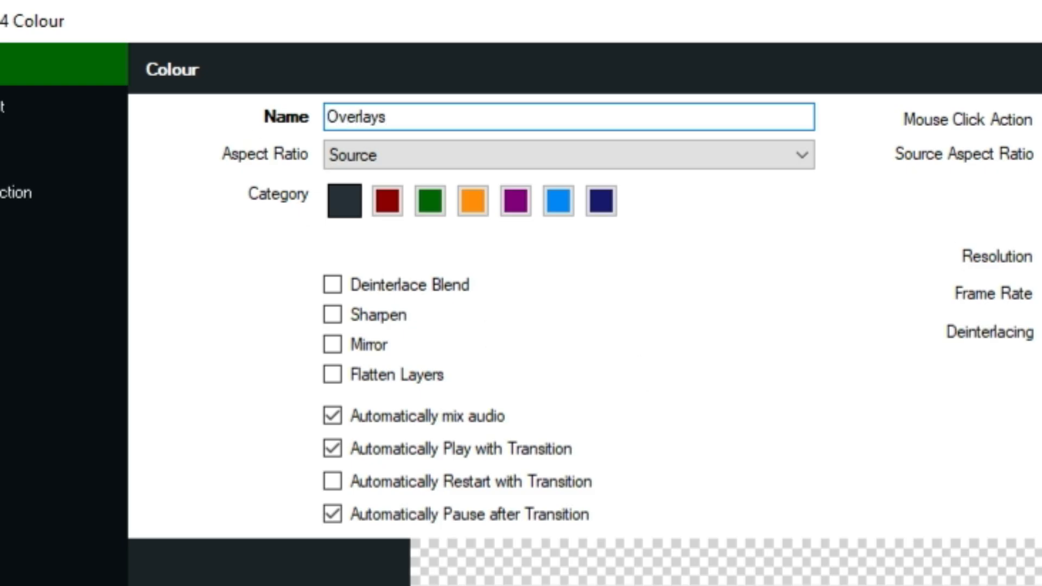
key("Return")
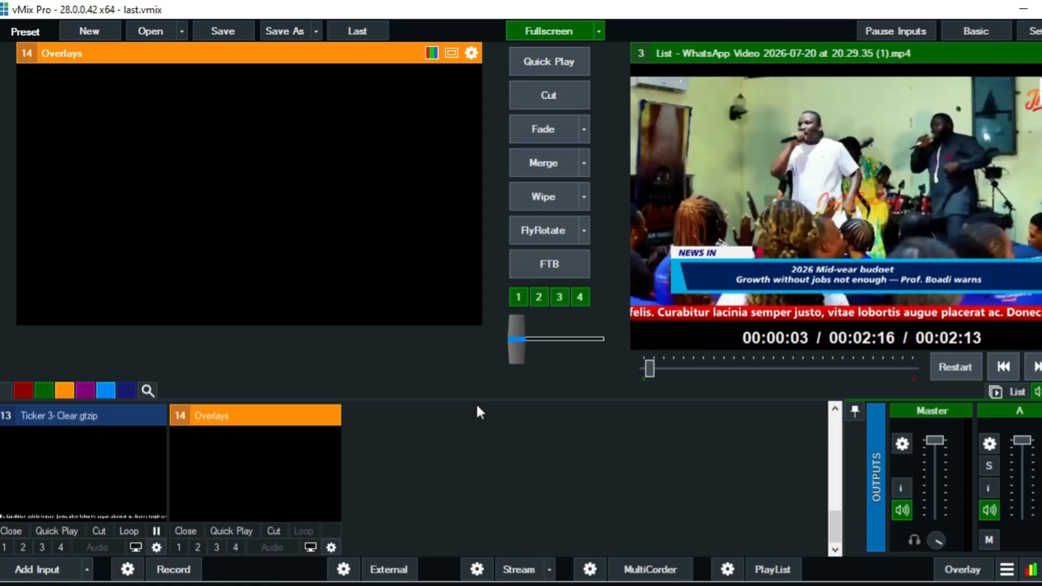
In the Overlays input's layer settings, set layer 1 to Top ideas new logo.jpg.
right_click(273, 458)
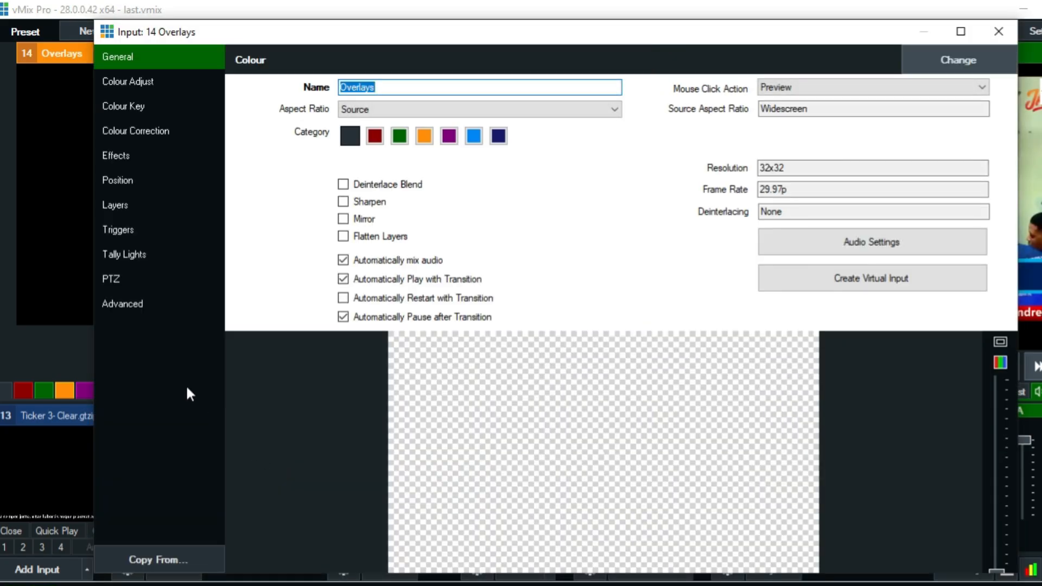
left_click(119, 205)
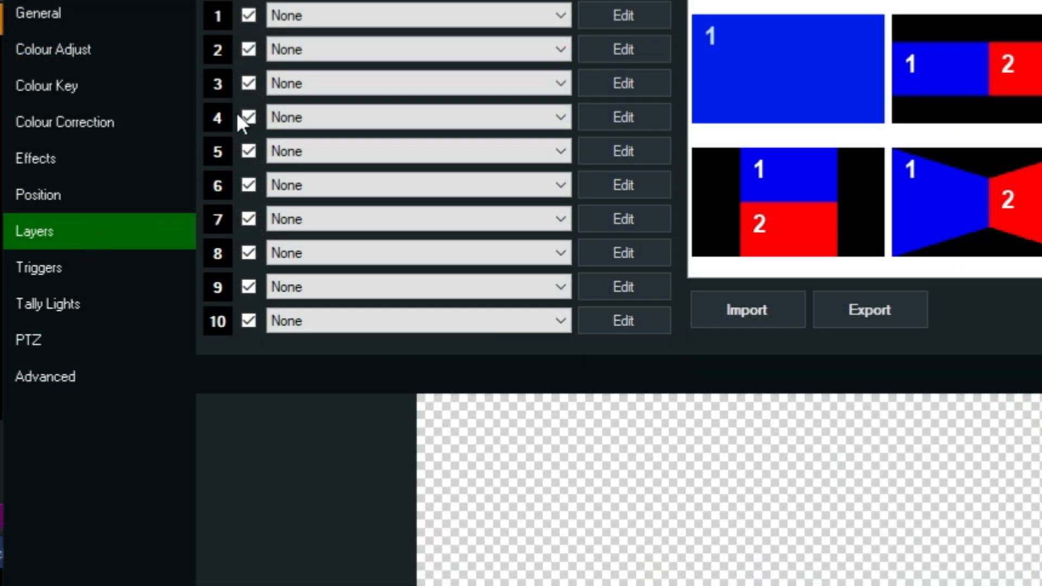
left_click(358, 20)
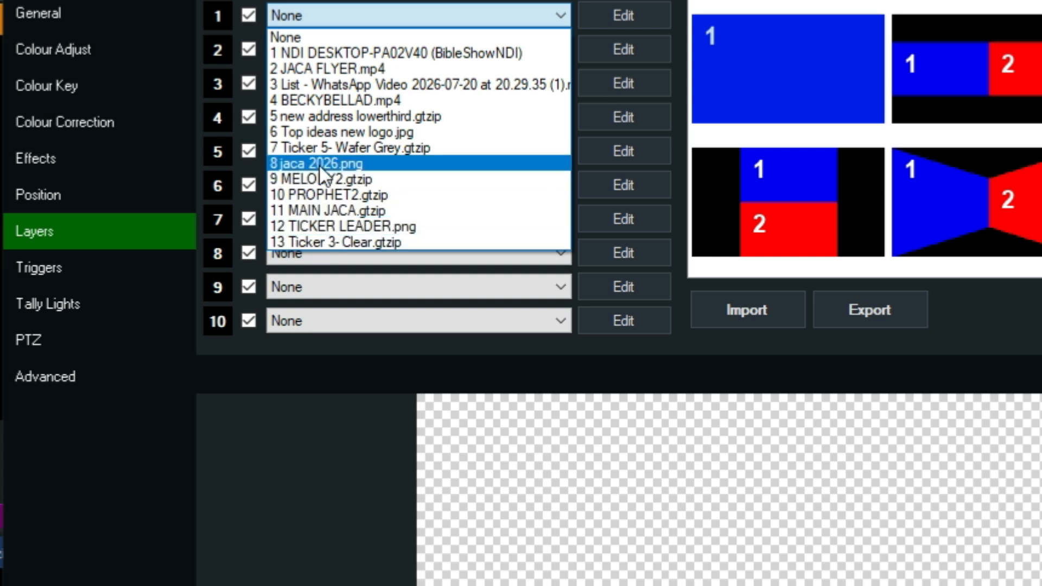
left_click(328, 133)
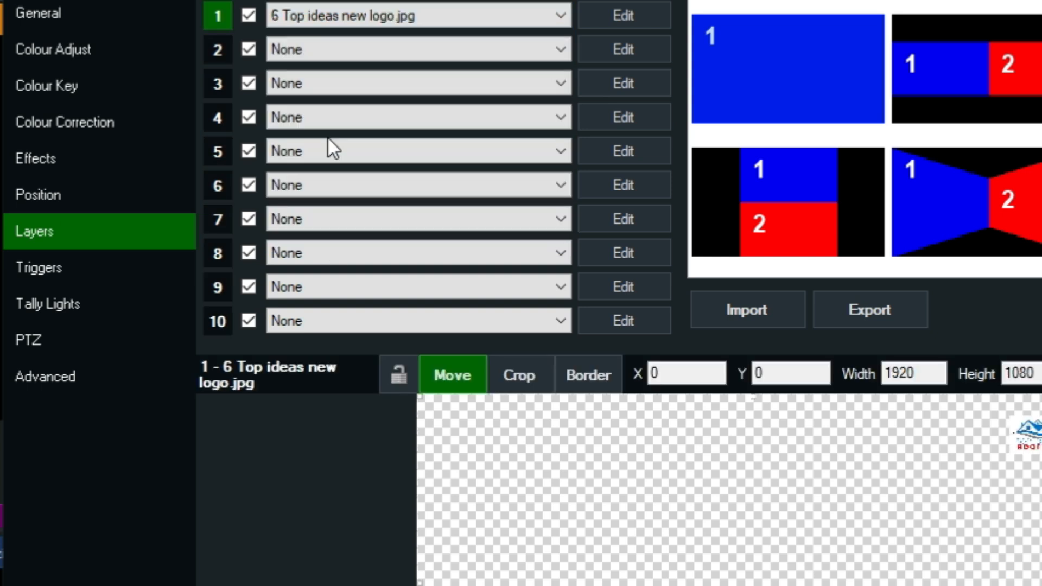
Set layers 2, 3 and 4 to jaca 2026.png, TICKER LEADER.png and JACA FLYER.mp4.
left_click(281, 44)
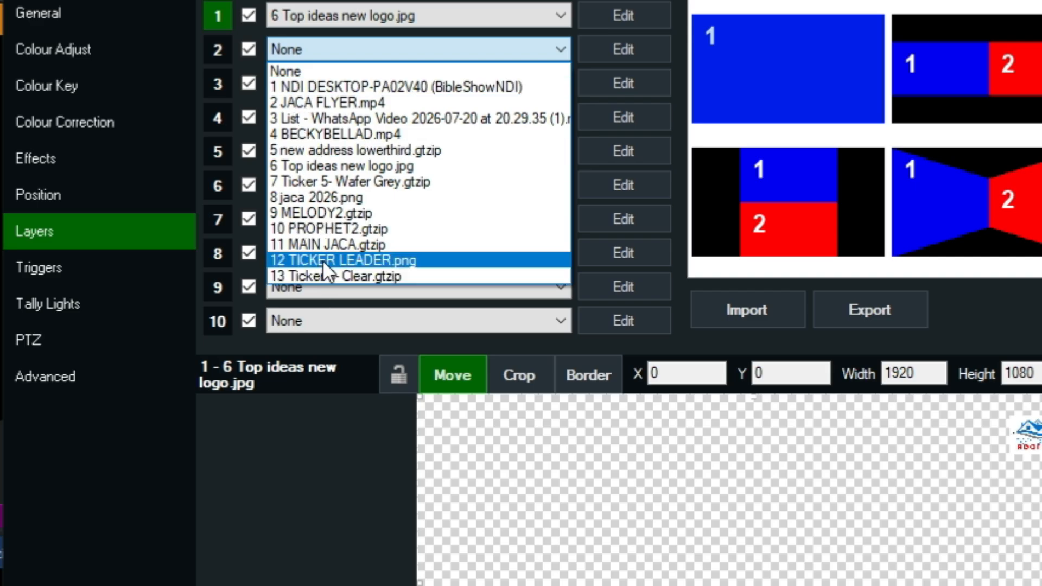
left_click(335, 202)
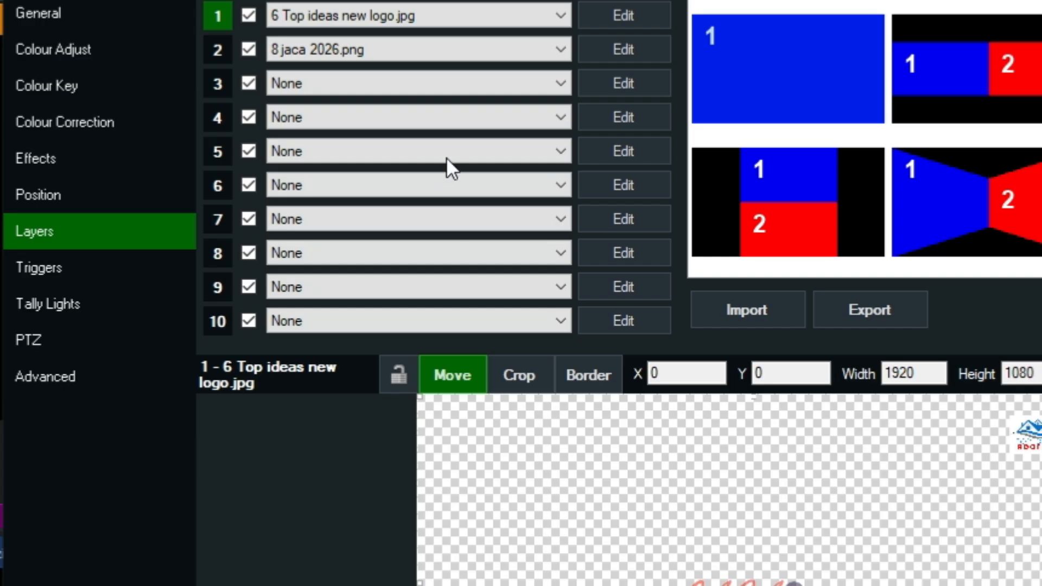
left_click(314, 82)
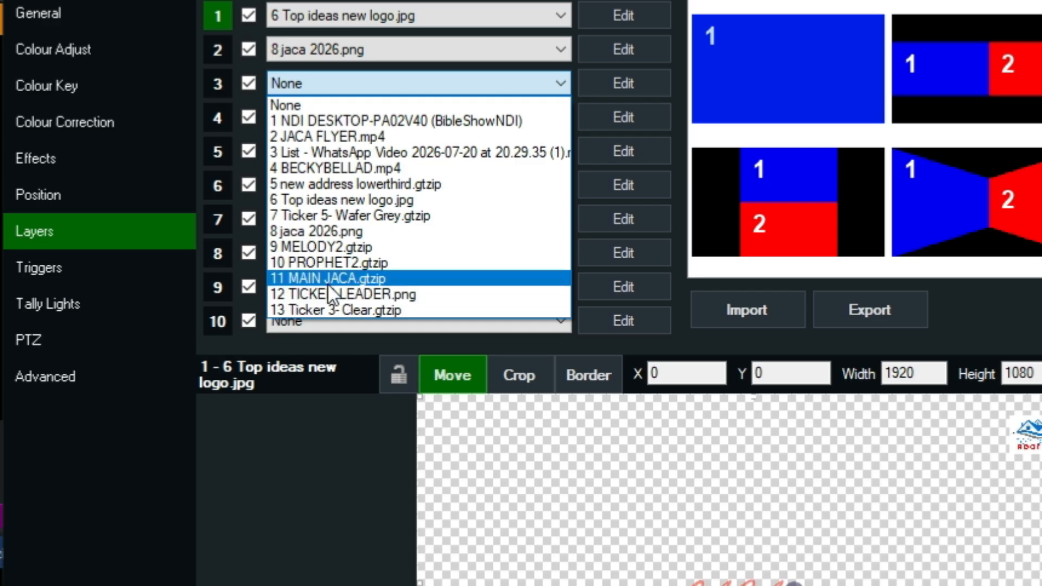
left_click(326, 293)
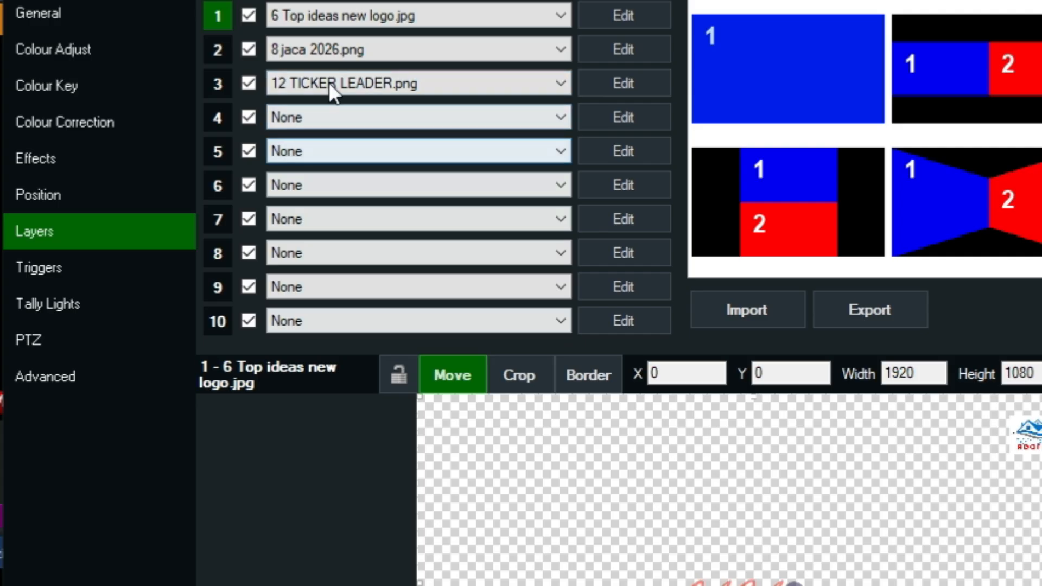
left_click(316, 115)
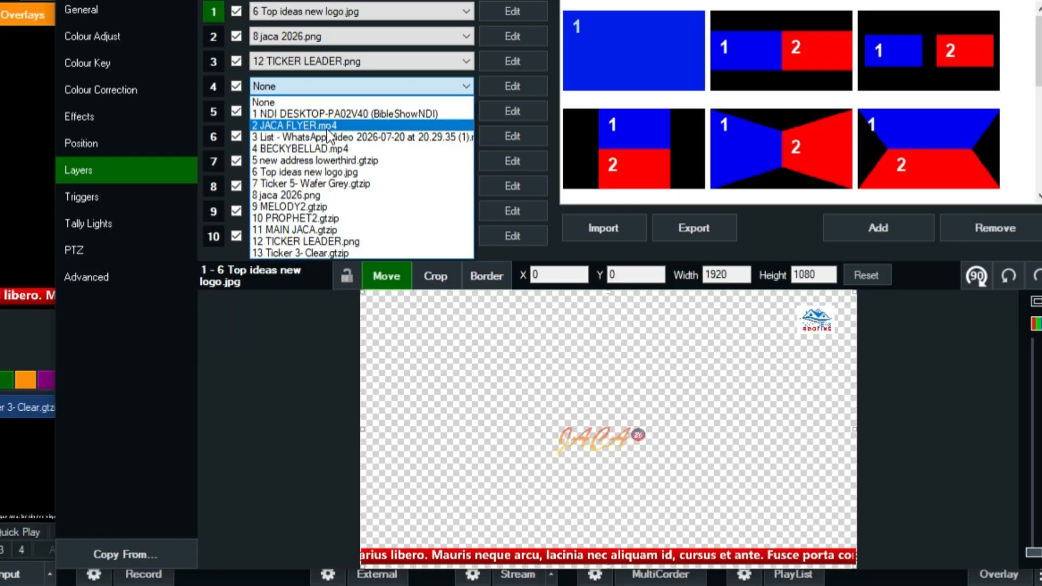
left_click(328, 127)
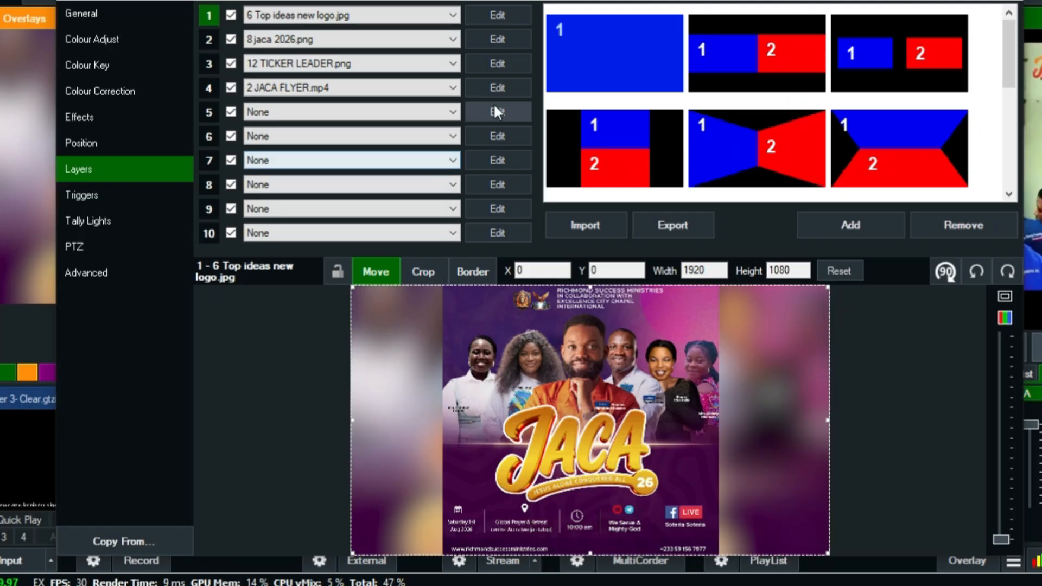
Shrink the JACA FLYER layer to about 0.3 zoom and shift it down-left.
left_click(498, 88)
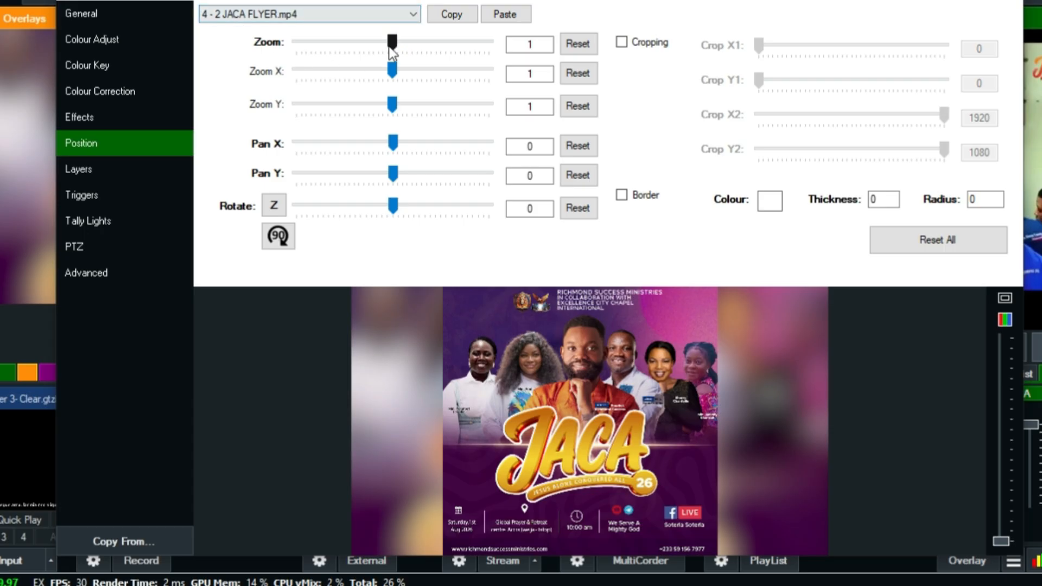
left_click_drag(391, 43, 331, 41)
left_click_drag(487, 465, 428, 522)
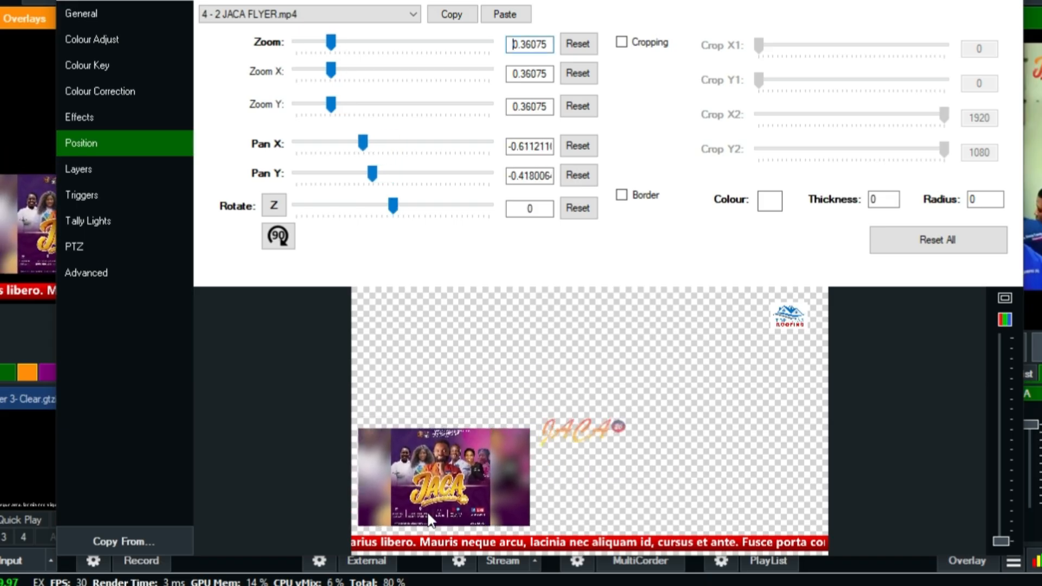
left_click_drag(332, 44, 325, 43)
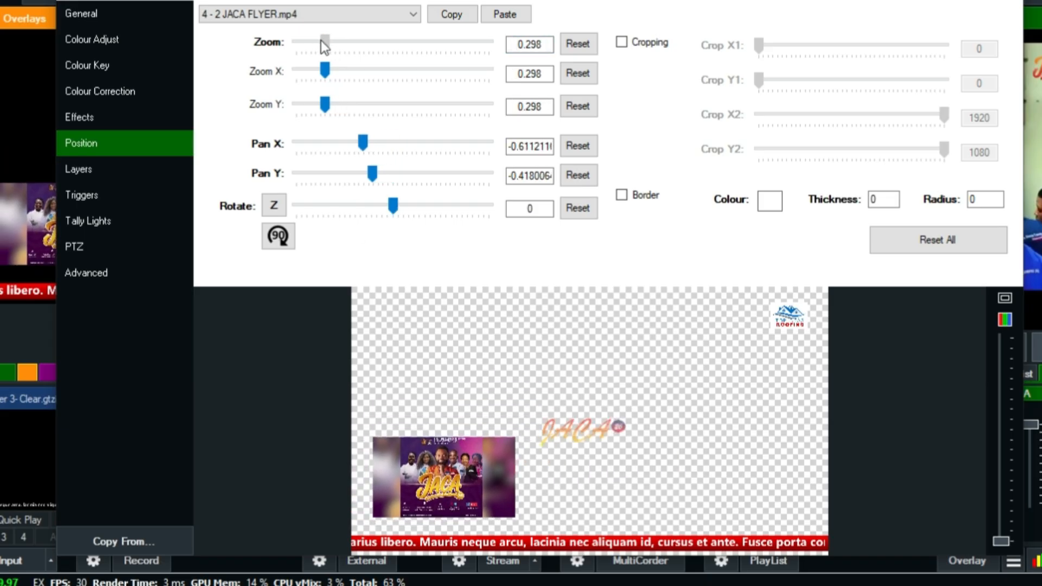
Crop the flyer's sides (X1 375, X2 1429) and tuck it bottom-left at about 0.25 zoom.
left_click(628, 45)
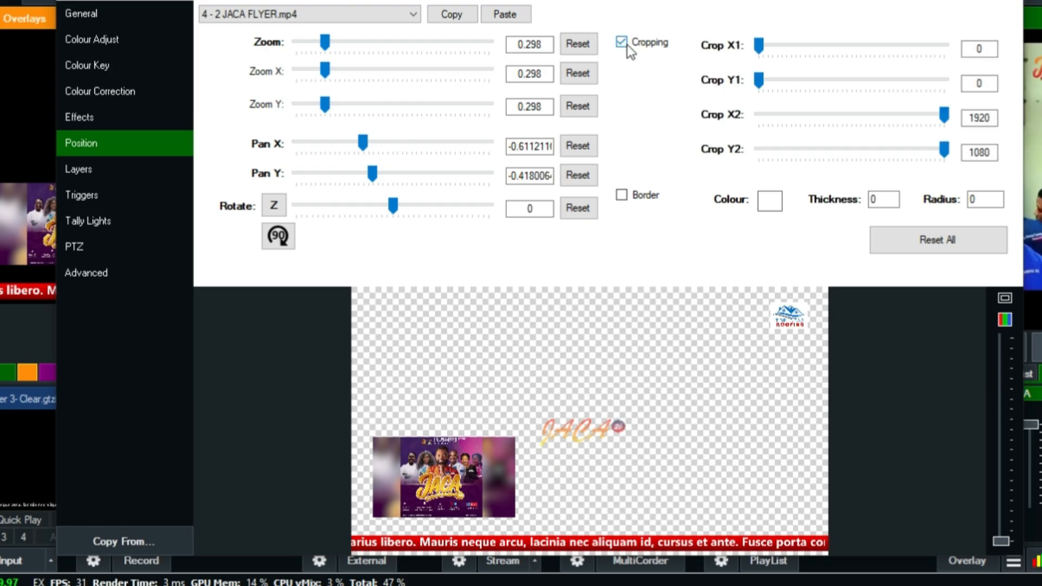
left_click_drag(759, 45, 797, 52)
left_click_drag(945, 115, 898, 120)
left_click_drag(449, 488, 398, 495)
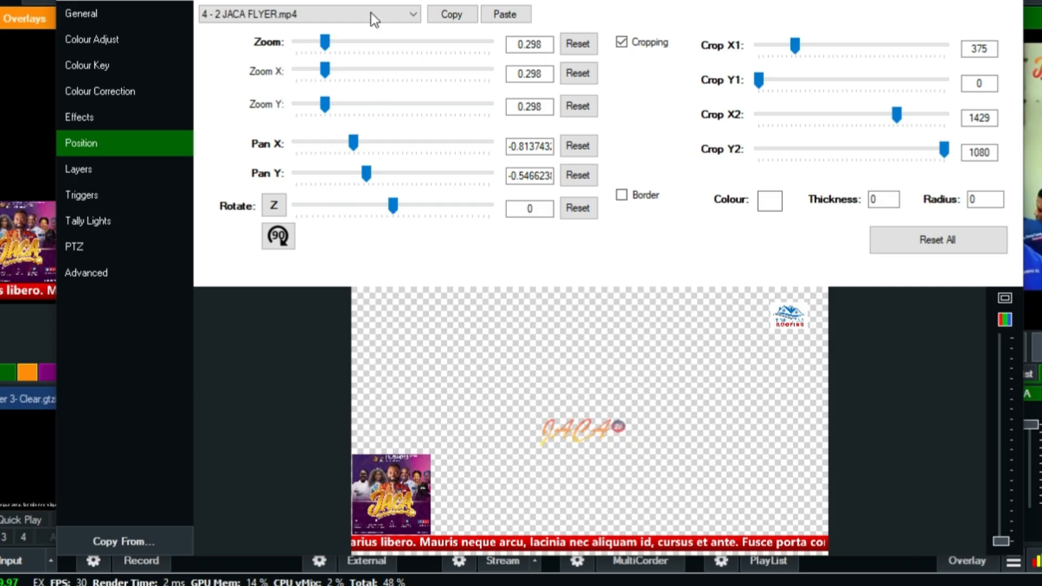
left_click_drag(325, 42, 319, 42)
left_click_drag(399, 488, 390, 496)
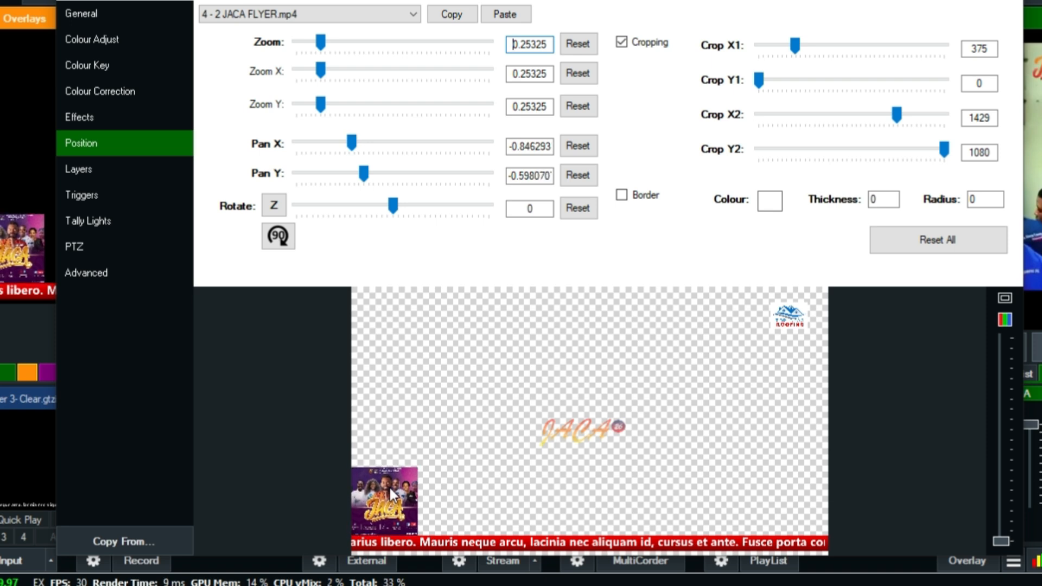
Reposition the layer 1 logo from the top-right to the top-left corner of Overlays.
left_click(79, 176)
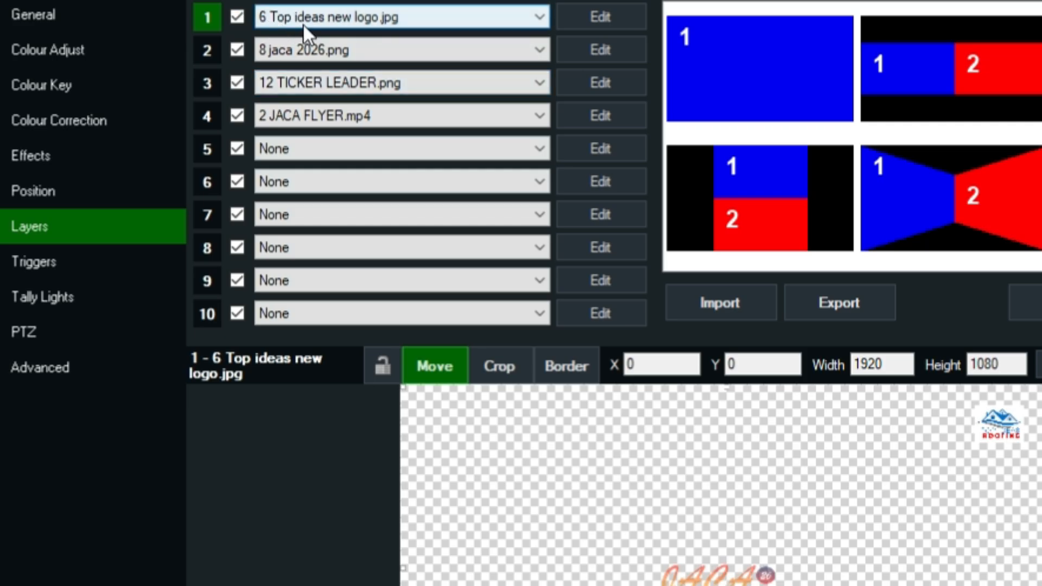
left_click(600, 16)
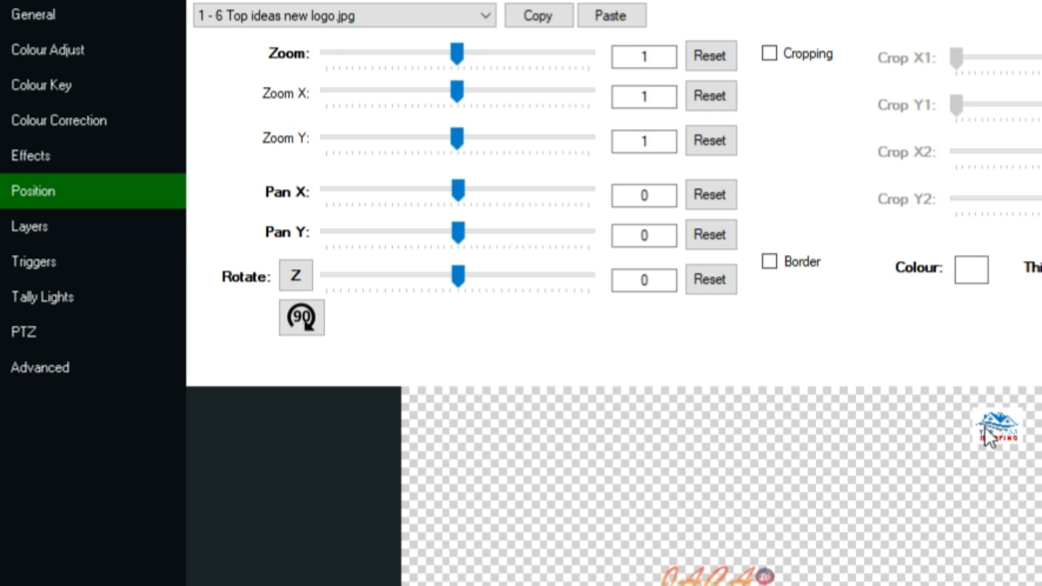
left_click_drag(992, 425, 439, 422)
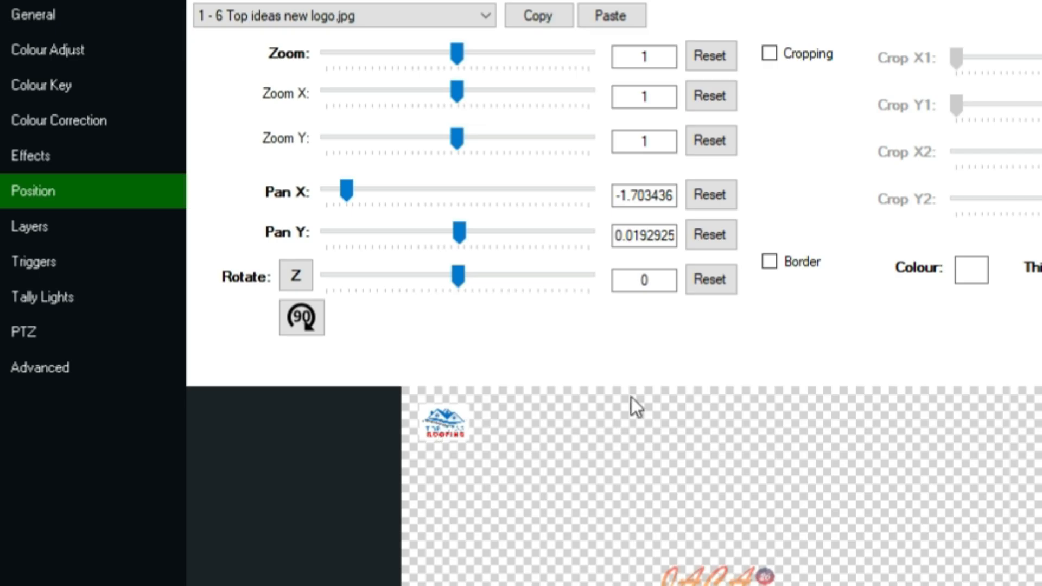
mouse_move(473, 427)
left_mouse_down()
mouse_move(460, 431)
mouse_move(464, 418)
mouse_move(465, 429)
left_mouse_up()
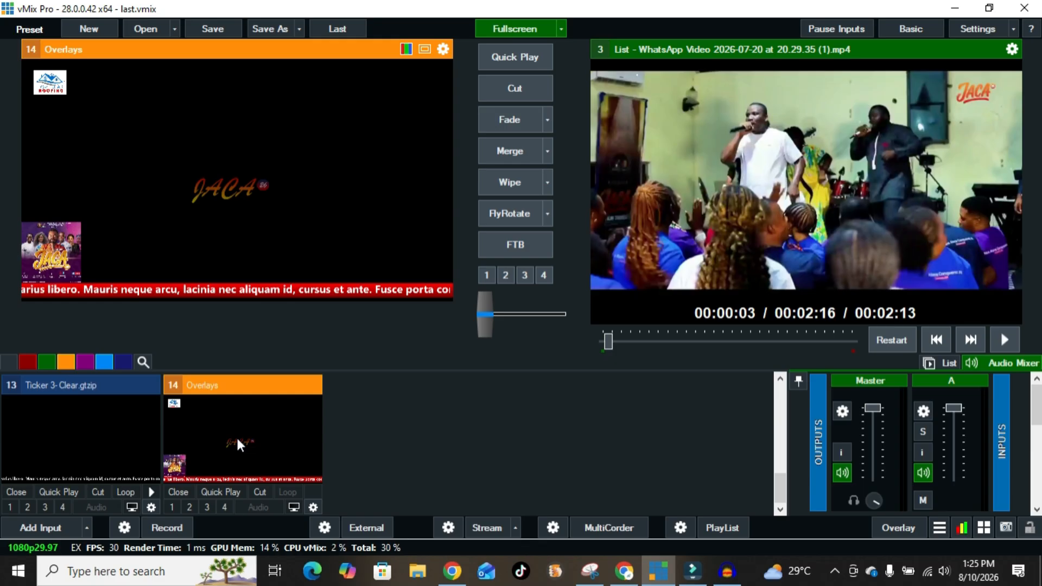
Run the Overlays input as Overlay 4 over the program output.
left_click(226, 512)
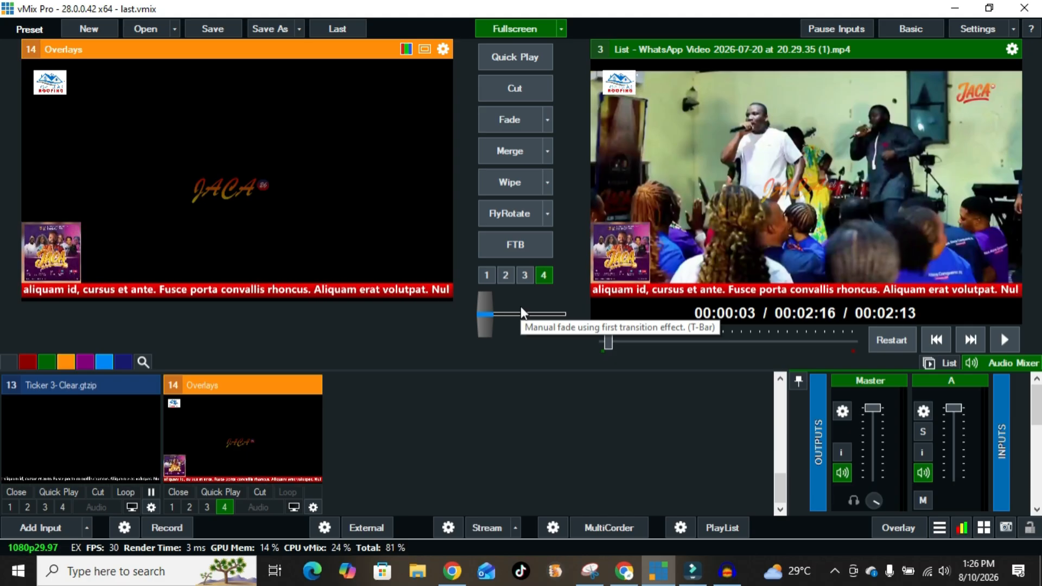
Show the Overlays input's settings on its Layers tab.
double_click(281, 441)
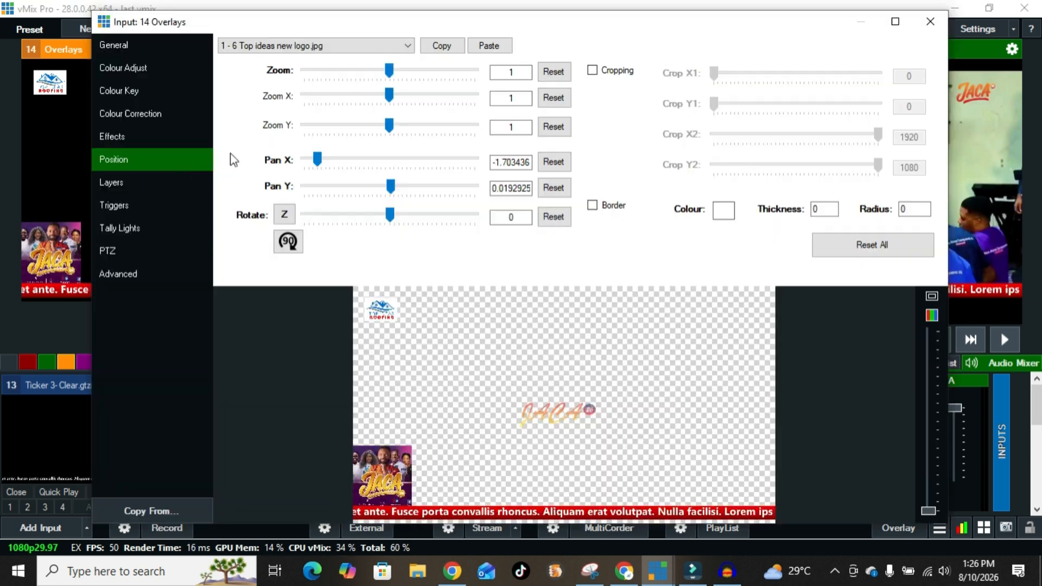
left_click(135, 185)
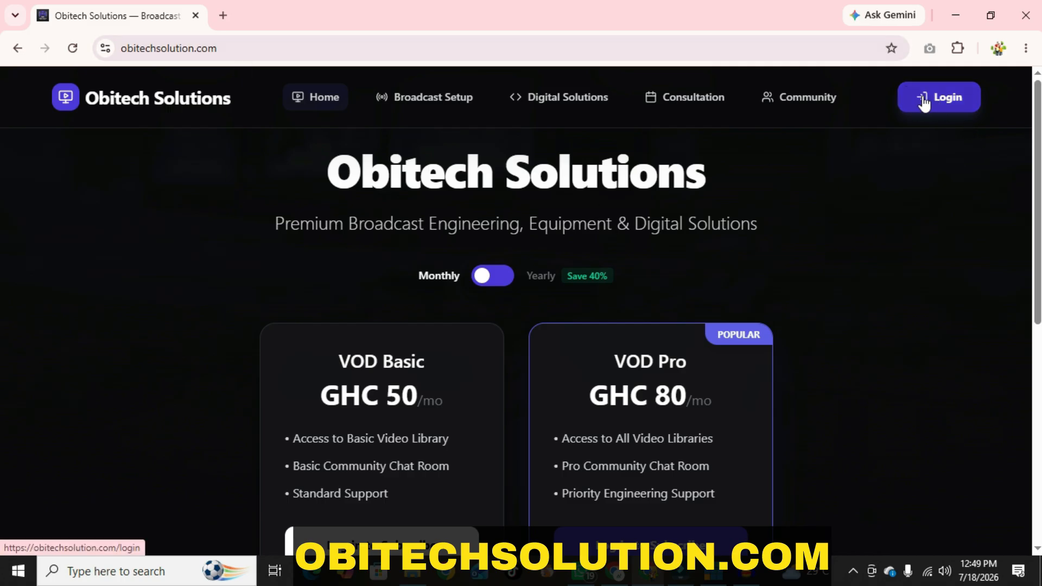
Go from VOD Pro's 'Log in to Subscribe' to the Obitech account sign-up page.
scroll(329, 403, "down", 3)
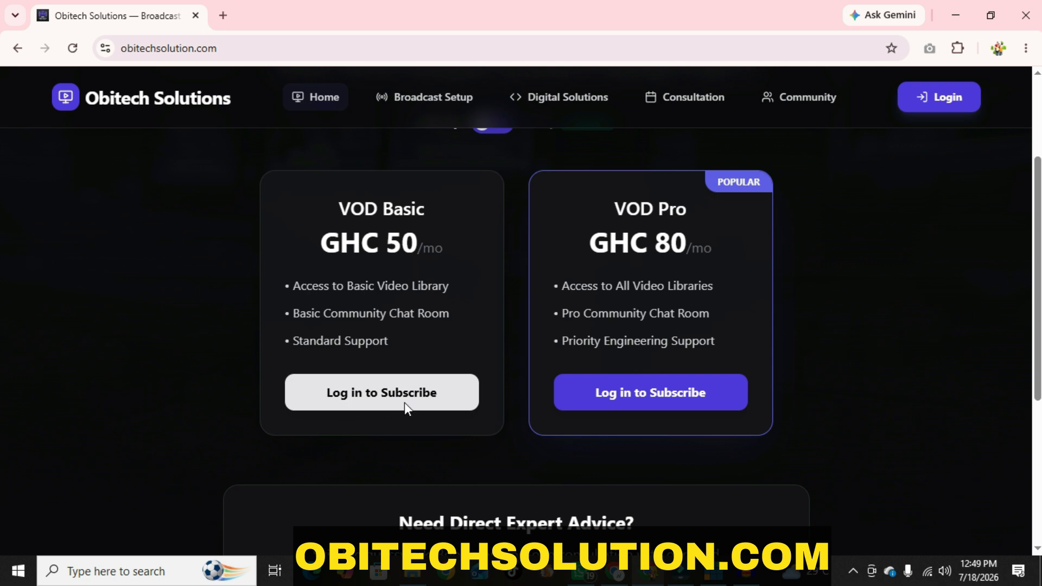
left_click(638, 393)
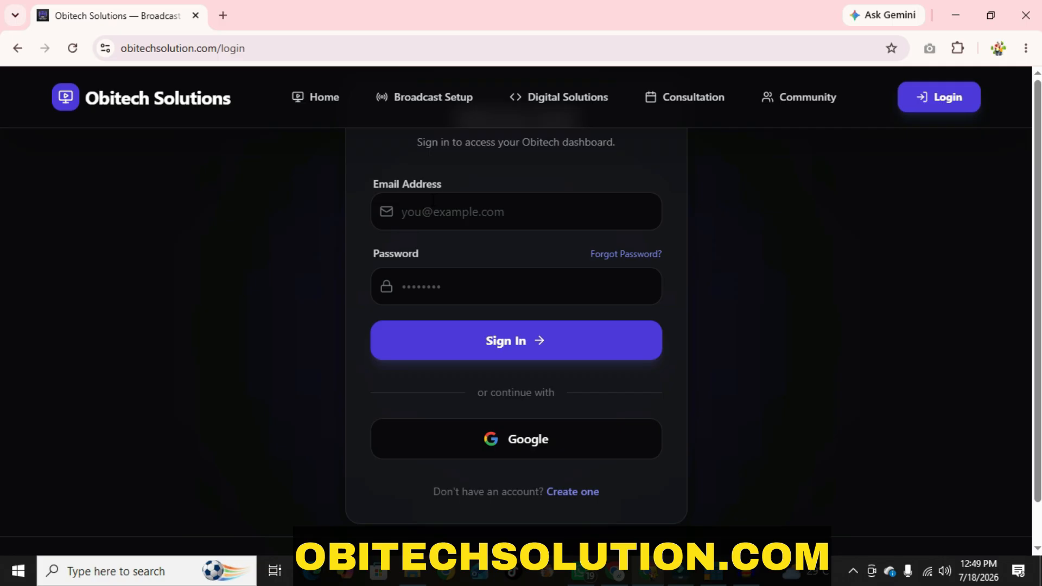
left_click(573, 493)
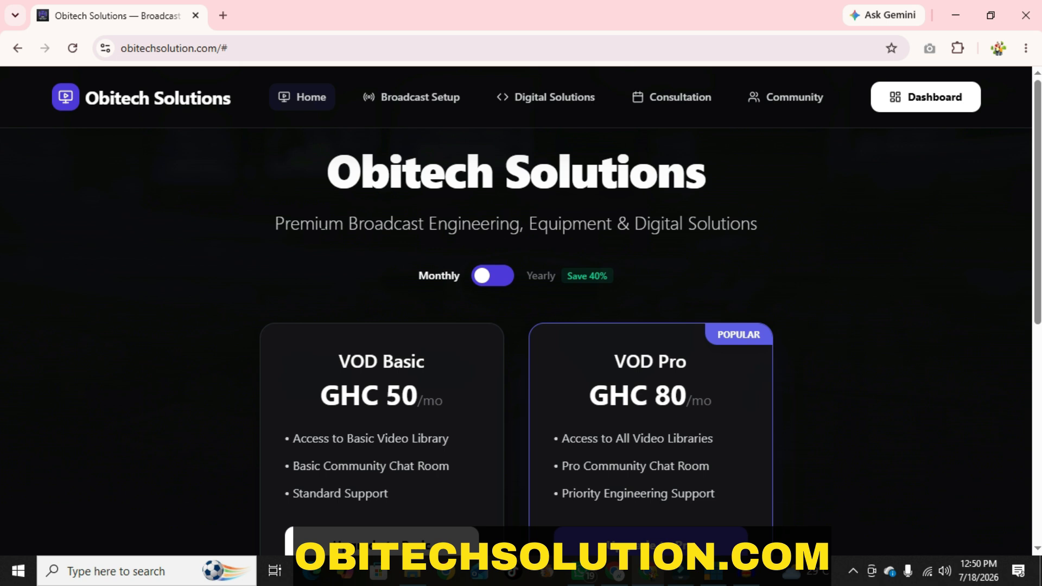
scroll(411, 521, "down", 2)
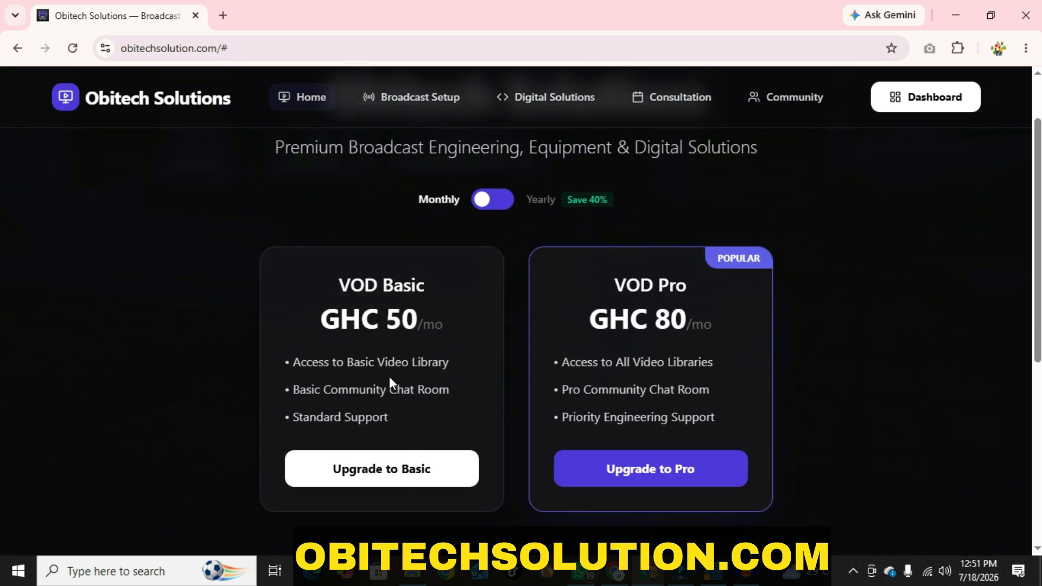